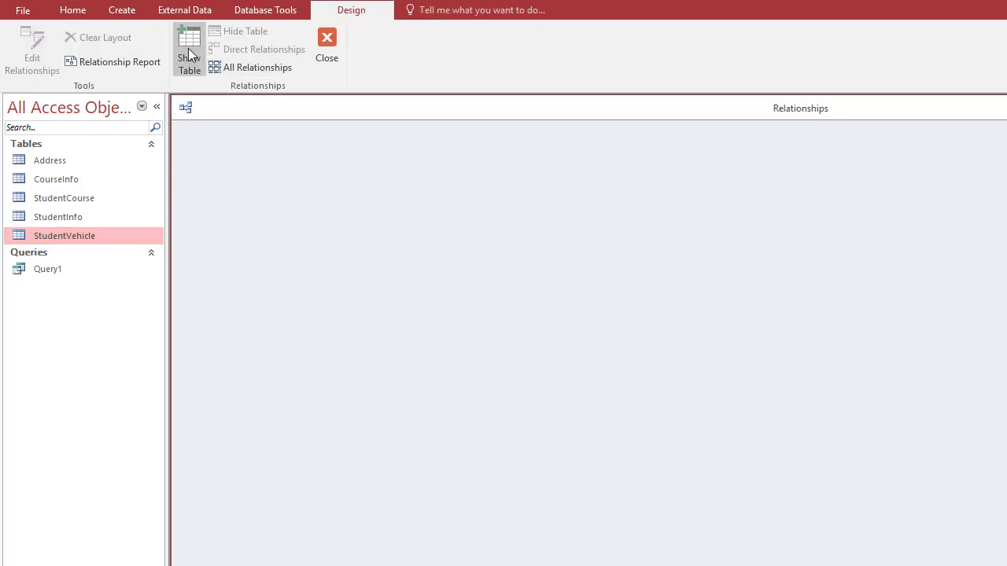
Add the Address and StudentInfo tables to the Relationships window and close the table list
click(188, 48)
drag(710, 110, 647, 181)
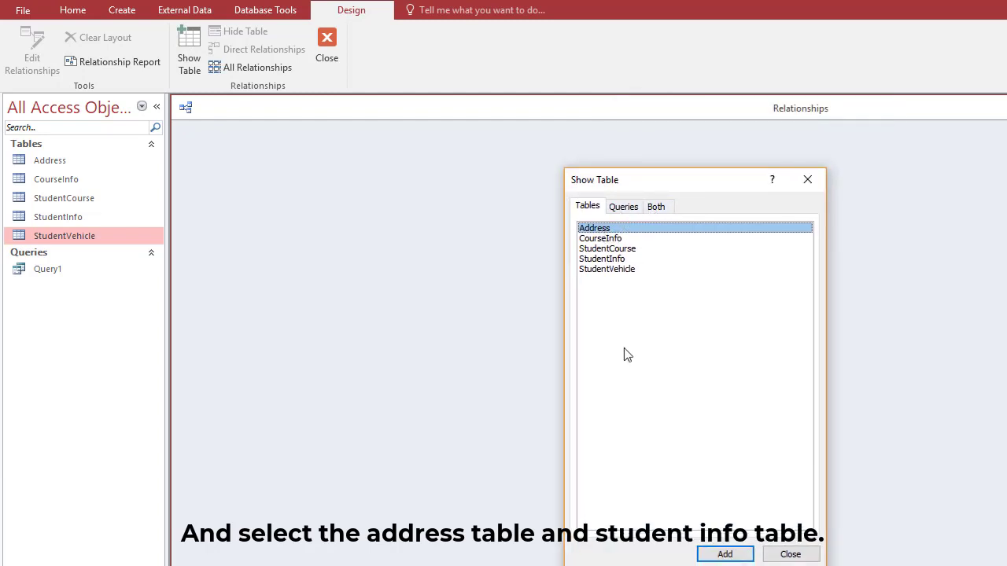
click(724, 554)
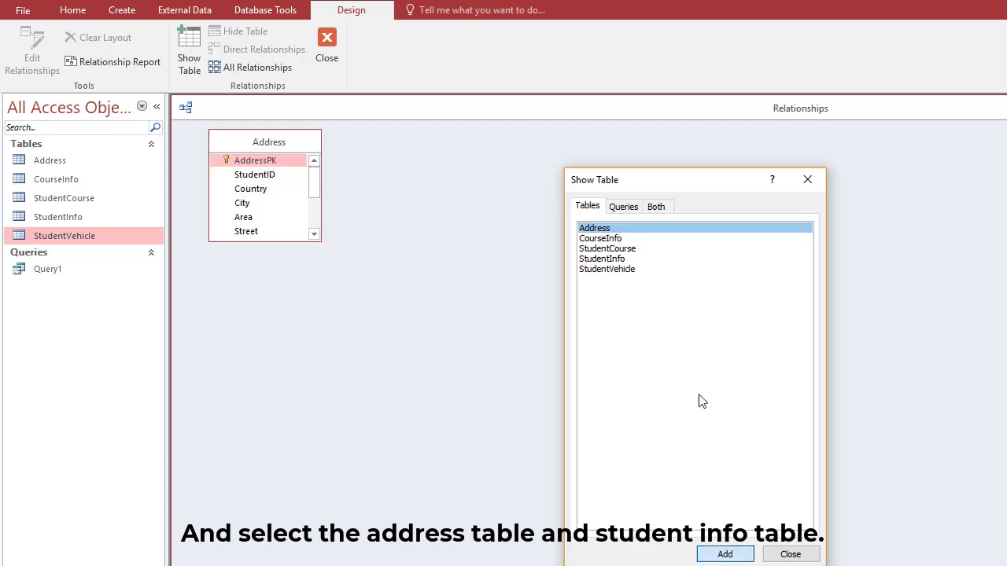
click(605, 260)
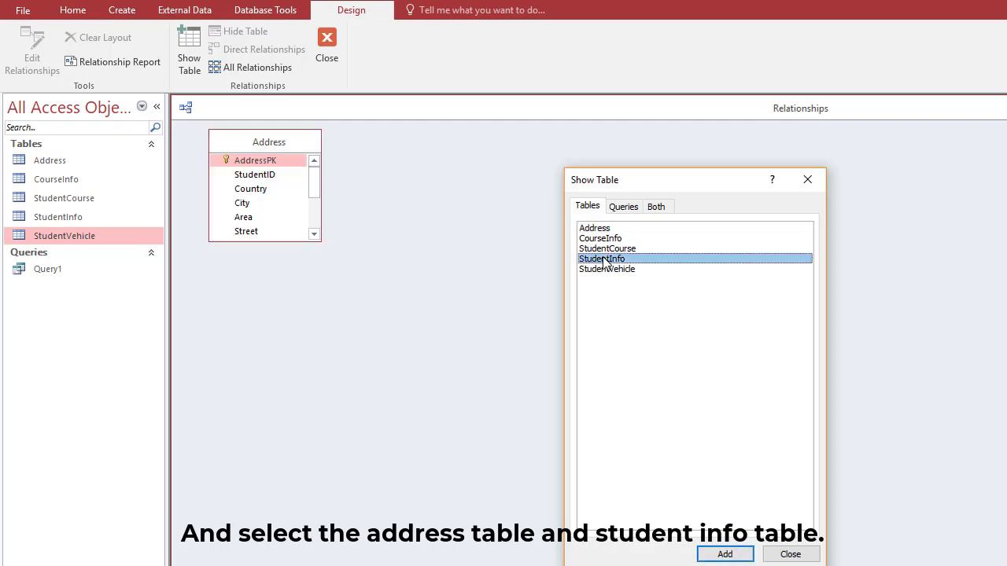
click(722, 555)
click(789, 555)
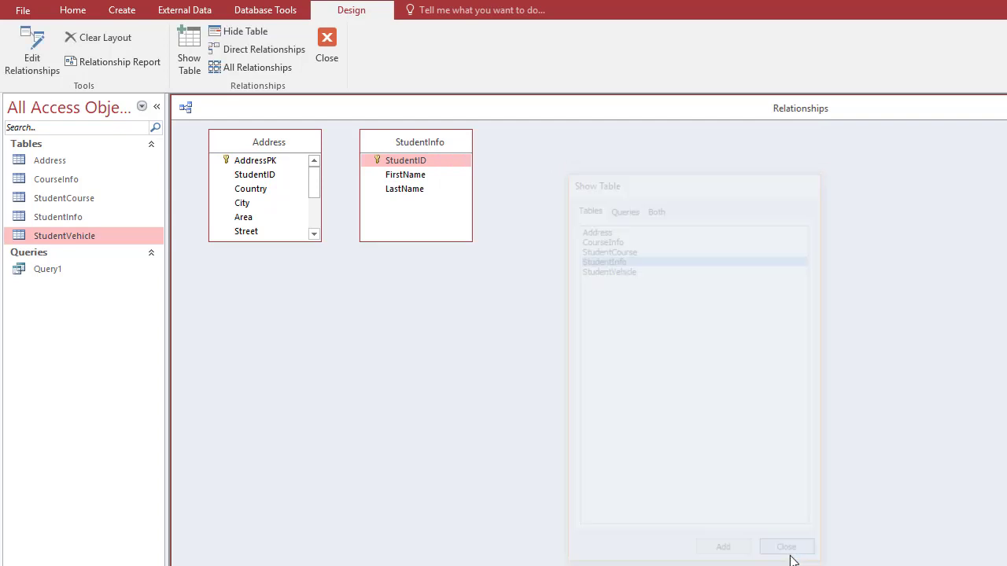
Enlarge the Address box, spread both tables apart, and drag StudentInfo's StudentID onto Address's AddressPK
drag(275, 241, 277, 346)
drag(408, 149, 476, 147)
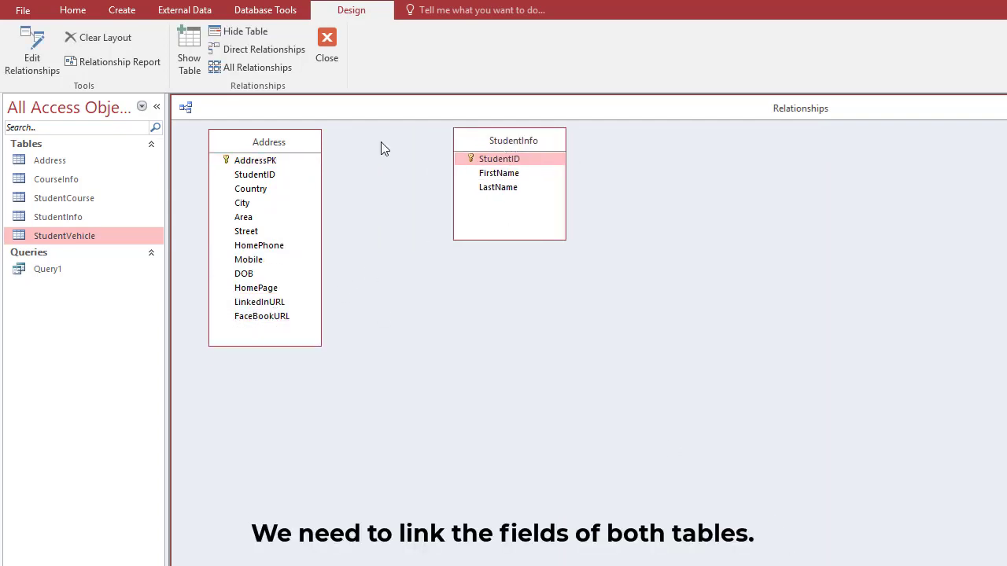
drag(293, 144, 355, 145)
drag(478, 147, 559, 153)
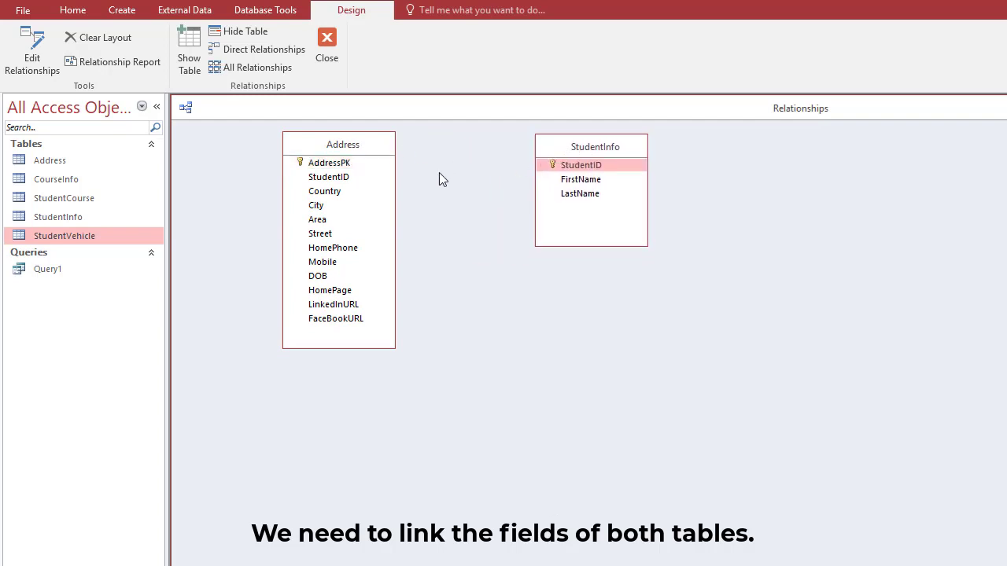
click(577, 165)
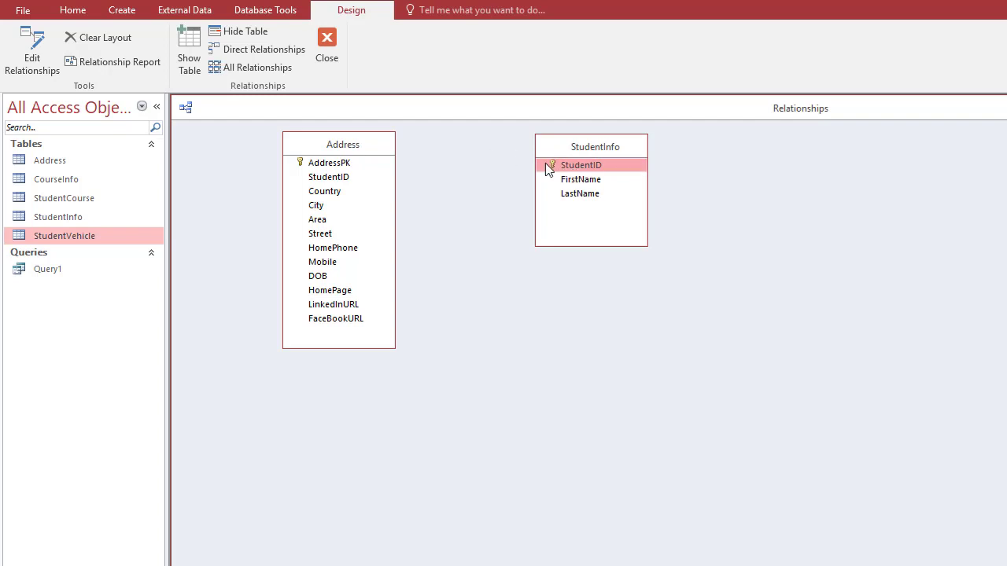
drag(559, 165, 336, 167)
click(651, 289)
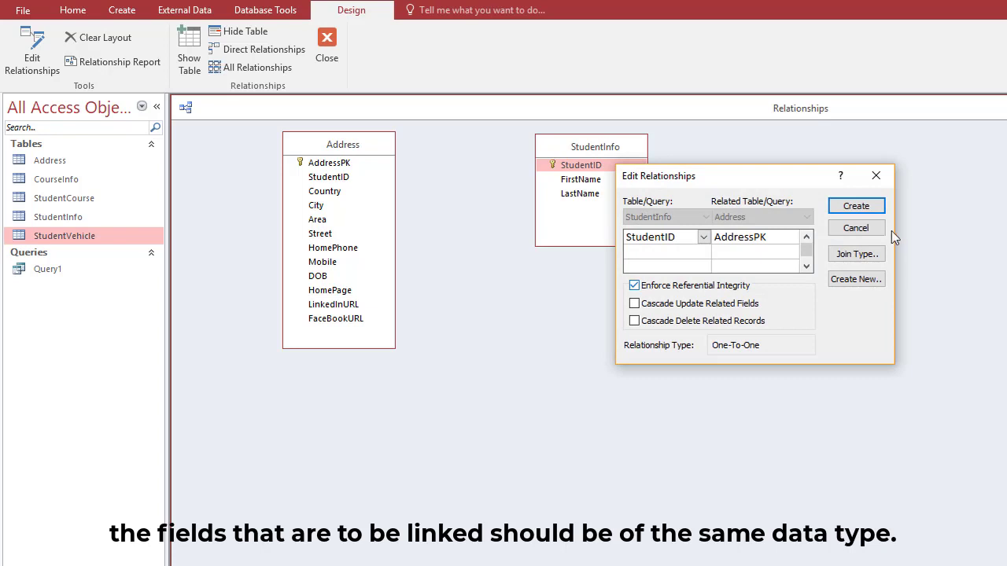
click(855, 206)
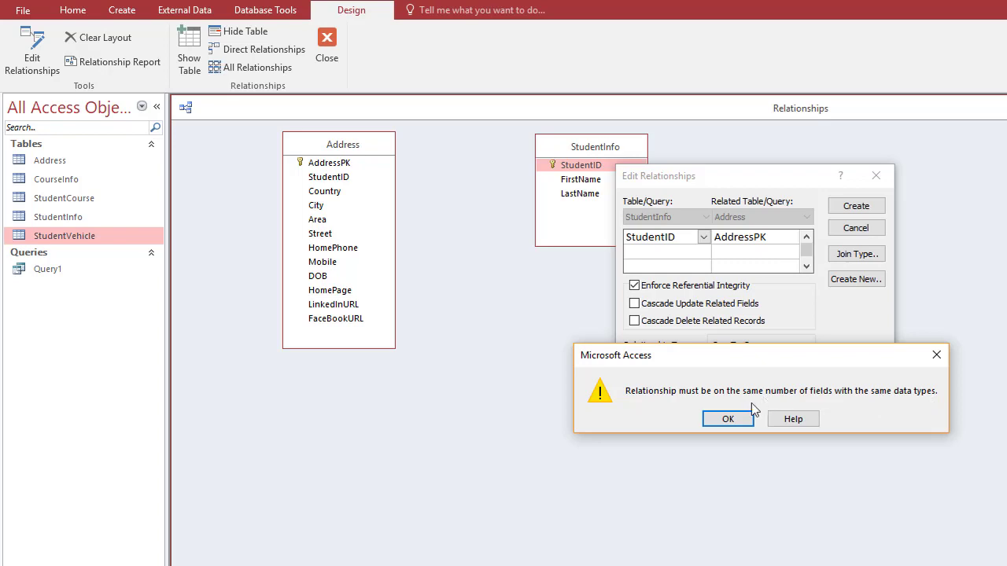
click(729, 419)
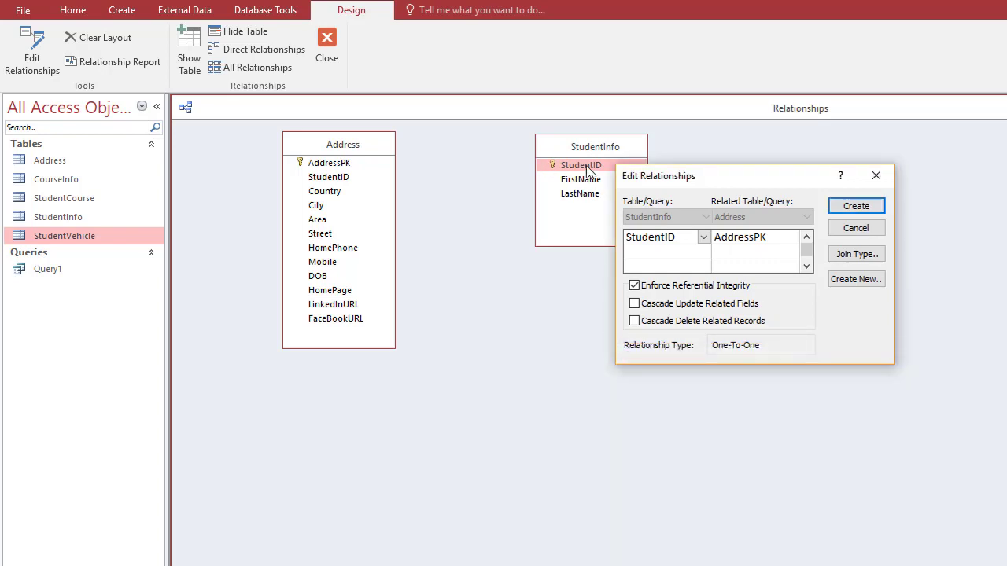
click(848, 229)
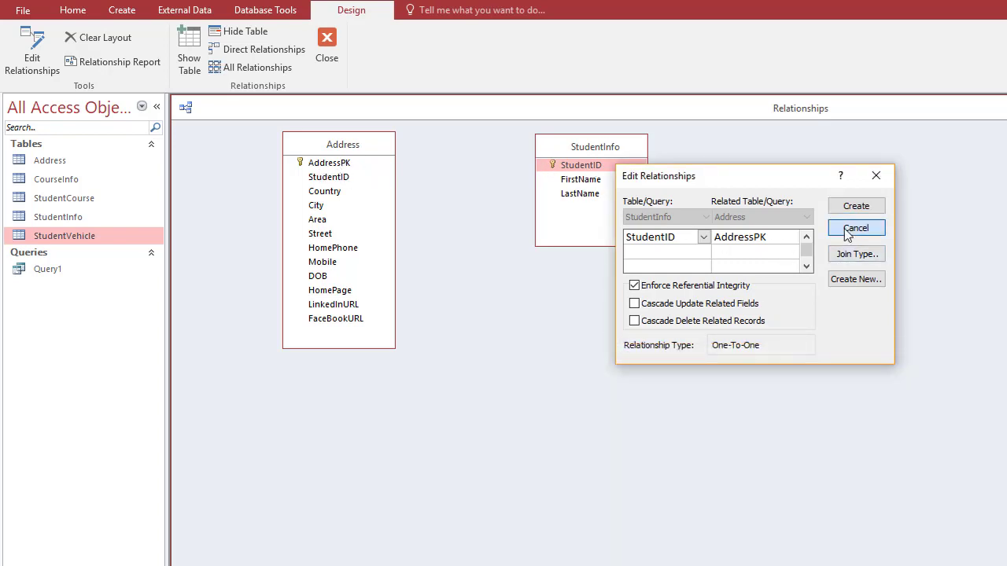
Shift both tables left and drag StudentInfo's StudentID onto Address's StudentID to start a link
drag(339, 147, 311, 148)
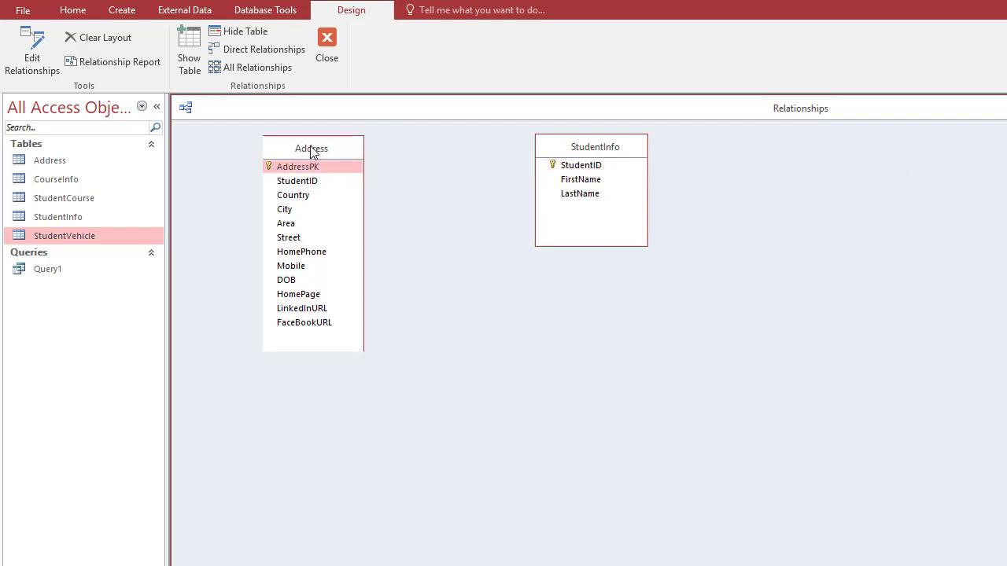
drag(577, 153, 513, 155)
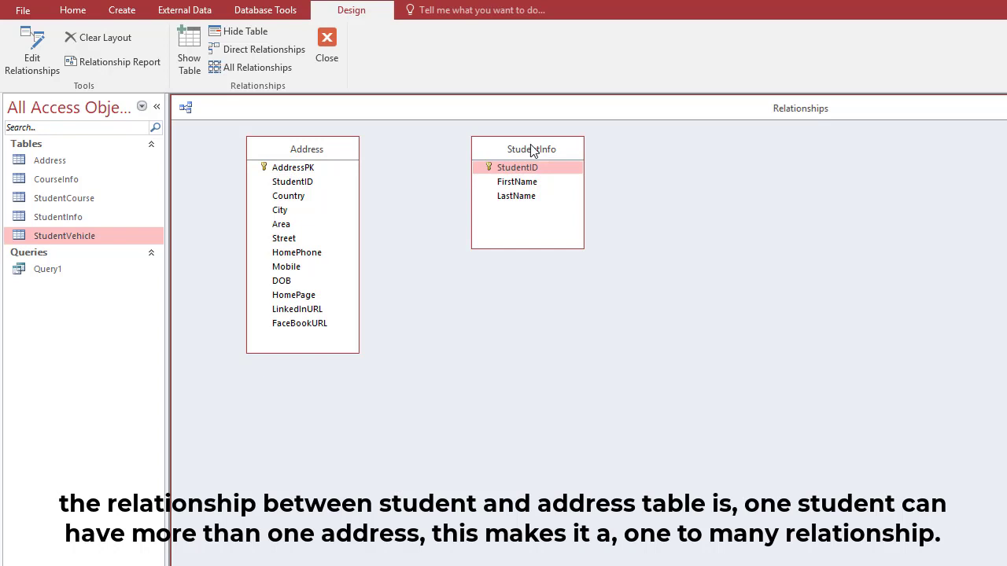
drag(509, 168, 291, 189)
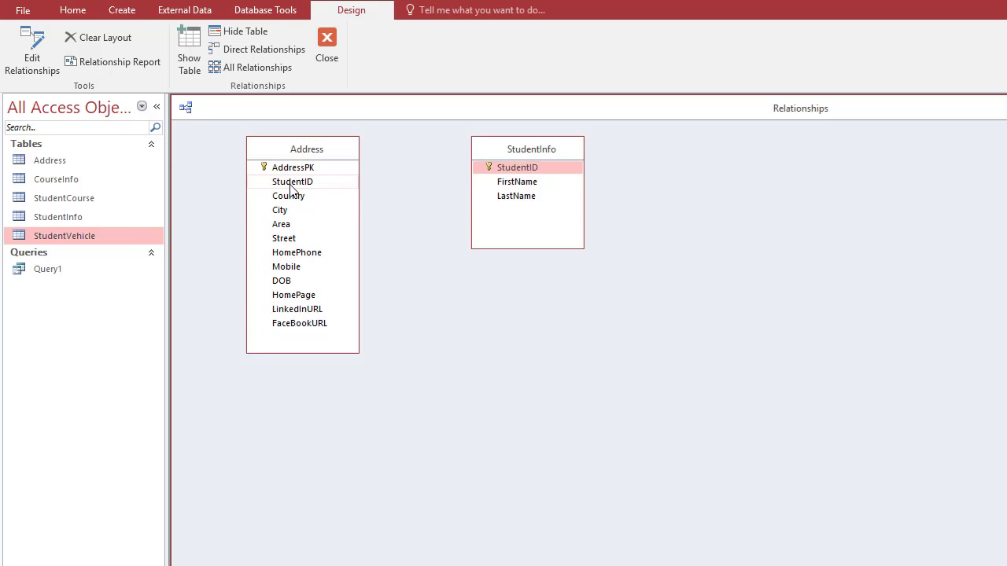
drag(291, 189, 542, 153)
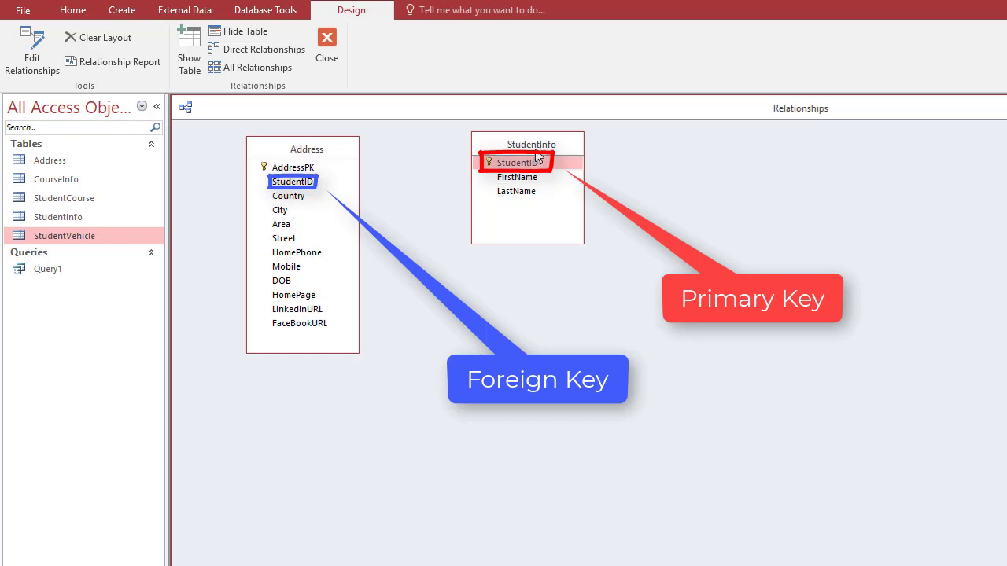
drag(538, 161, 309, 182)
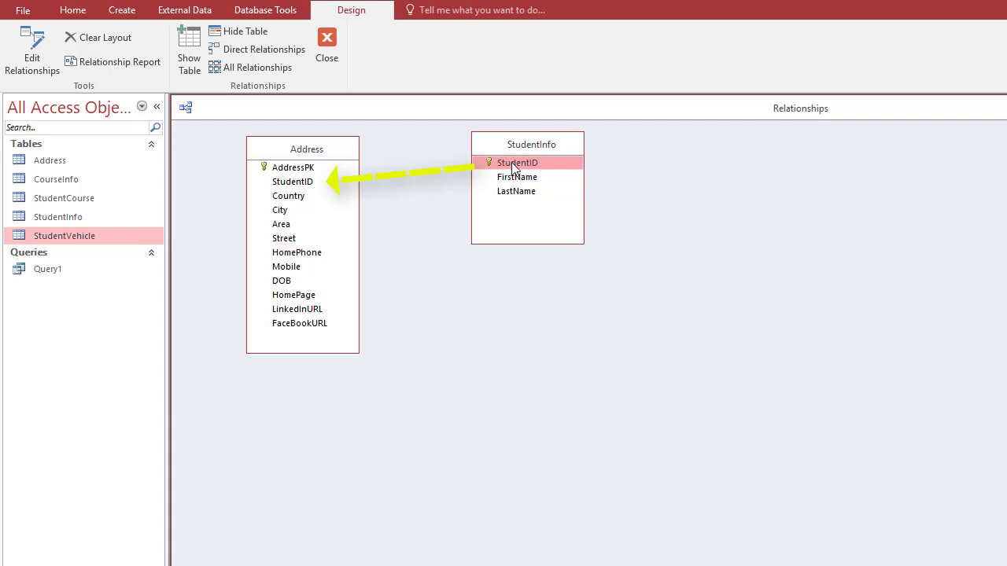
drag(511, 162, 300, 188)
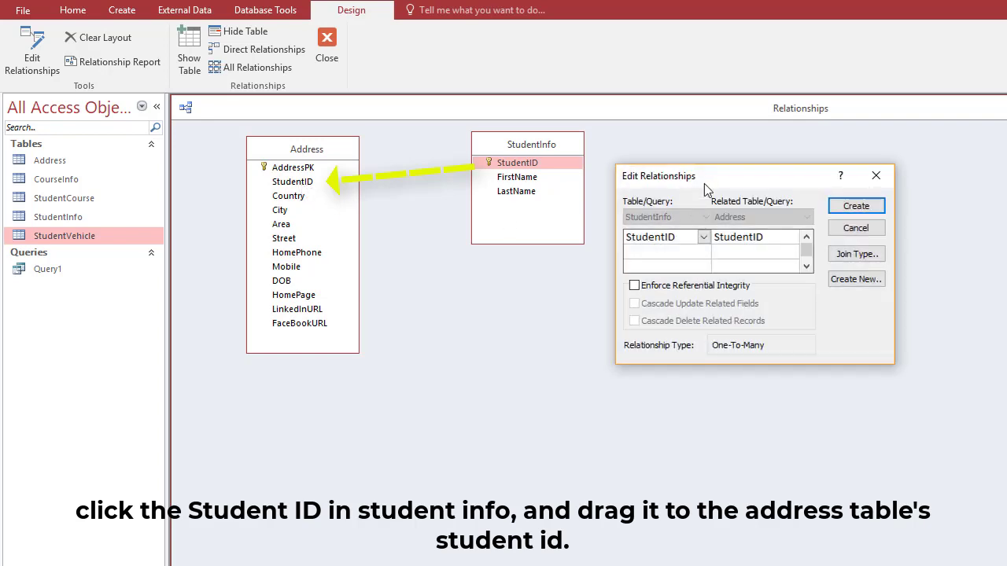
Enforce referential integrity on the one-to-many StudentID link to Address and create it
drag(708, 175, 469, 274)
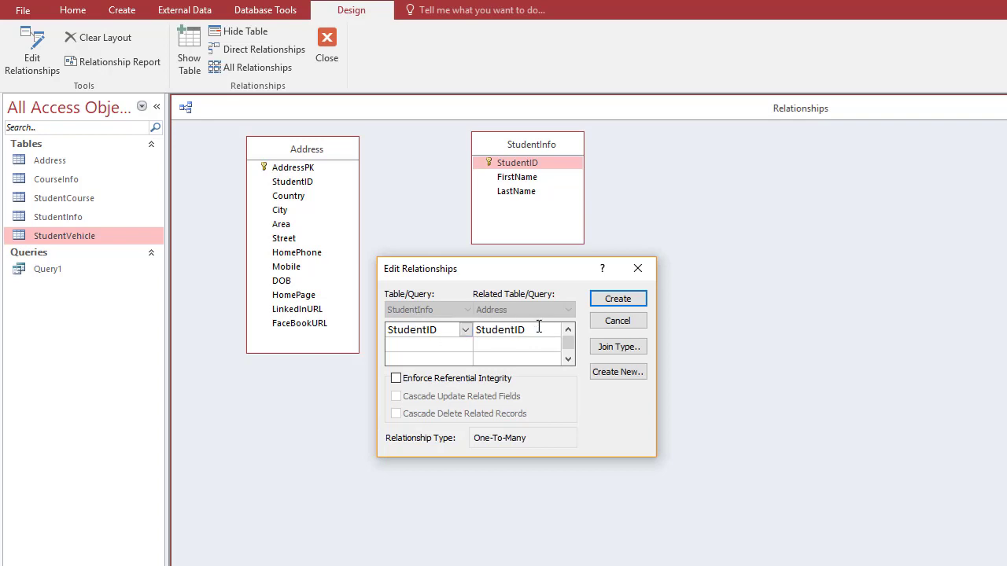
click(397, 379)
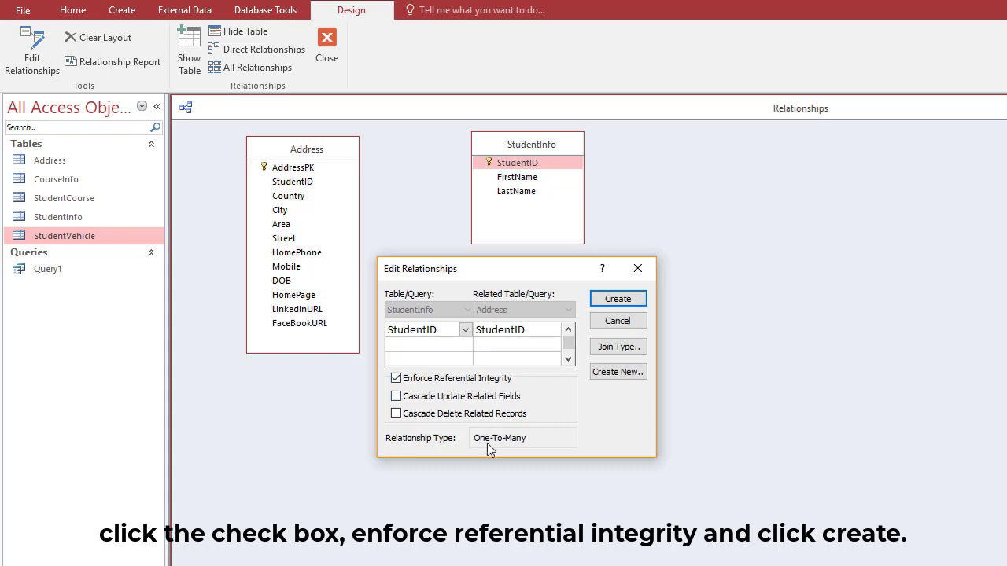
click(618, 305)
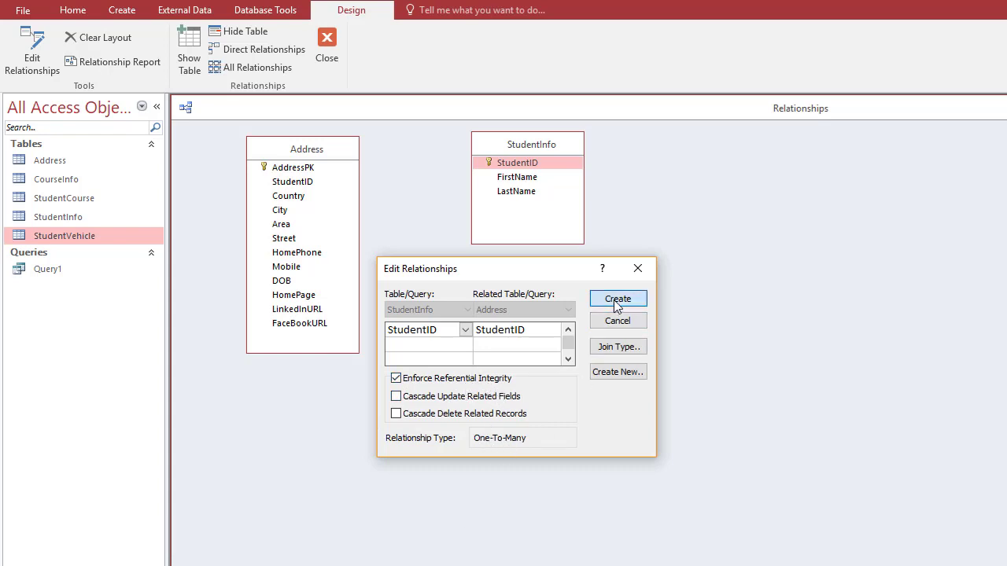
drag(508, 165, 536, 163)
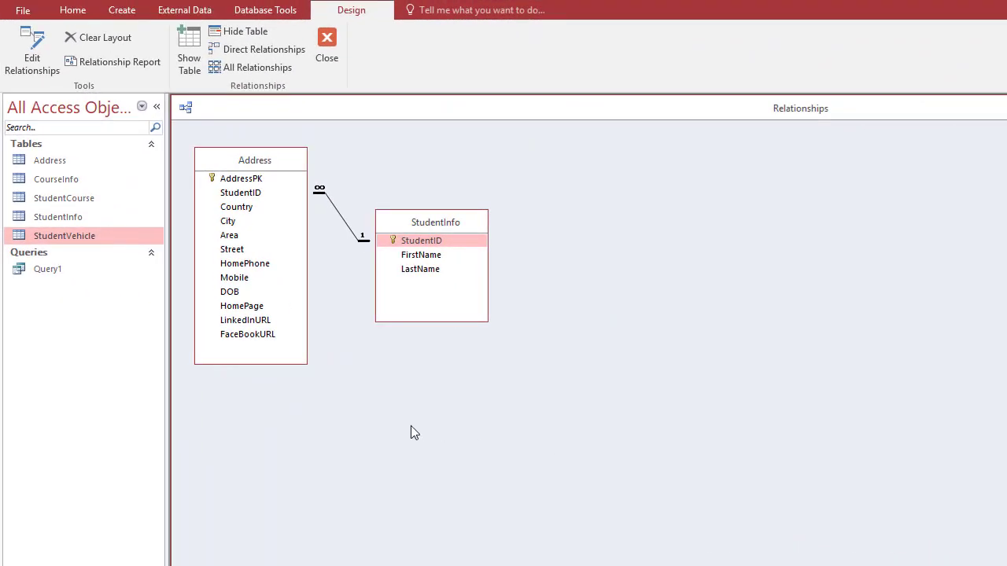
Add the StudentVehicle table, then lengthen, move and widen it so RegisterationNumber fits
click(189, 51)
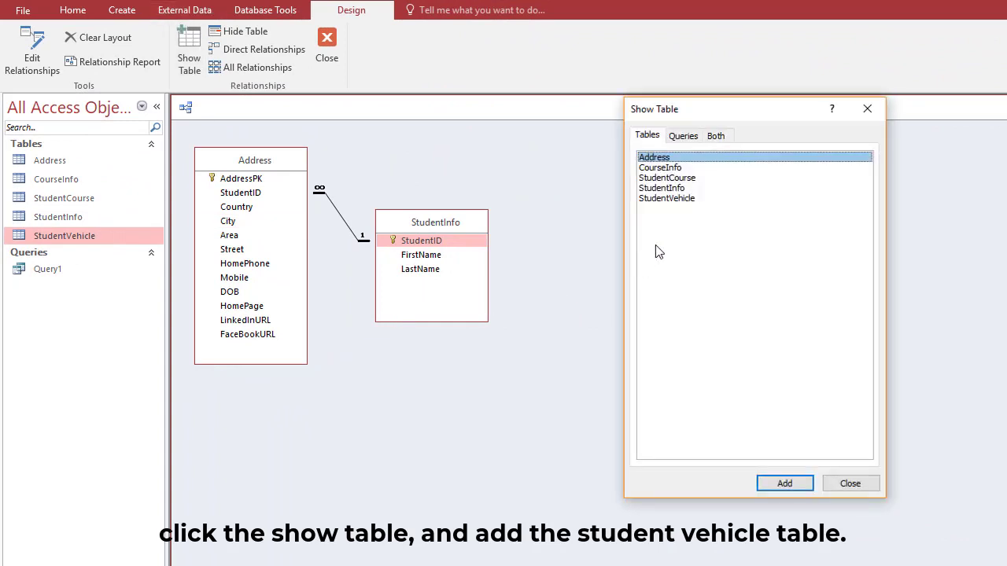
click(663, 199)
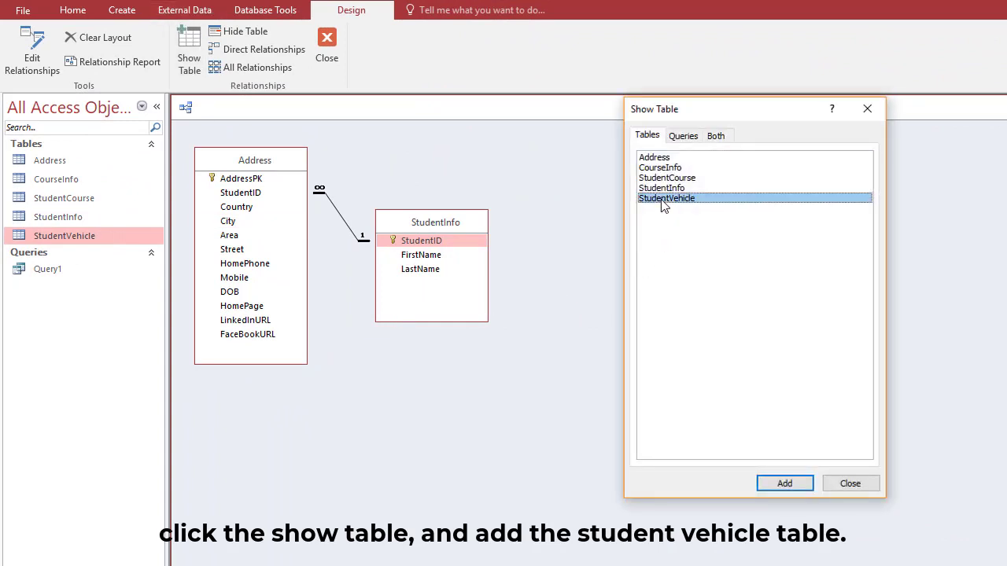
click(769, 483)
click(848, 481)
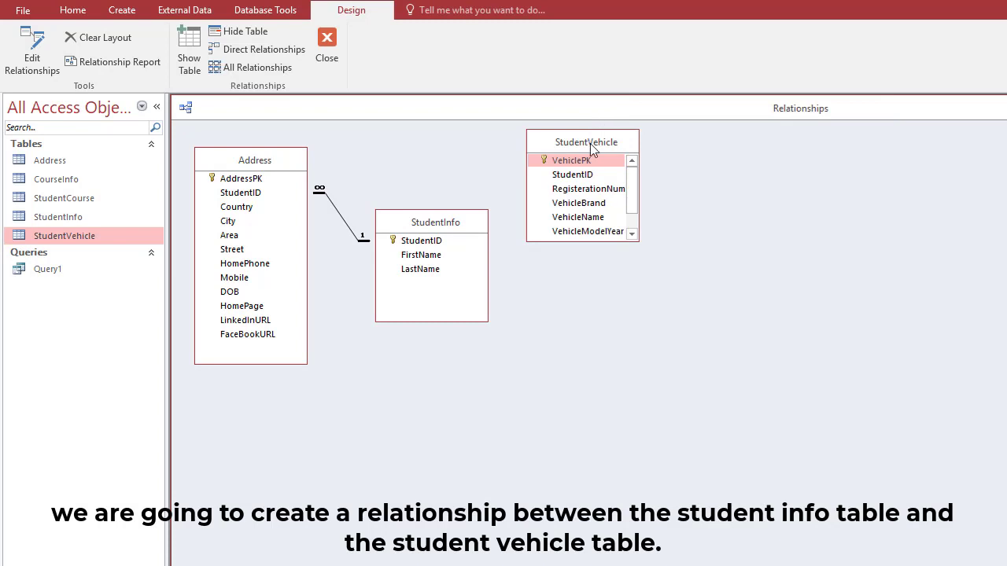
drag(584, 239, 582, 275)
drag(585, 148, 612, 187)
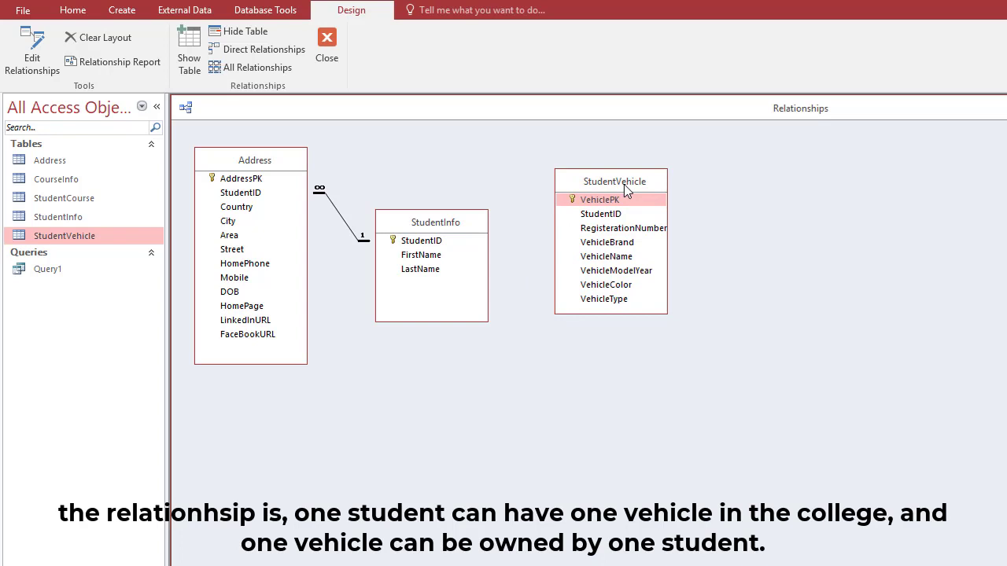
drag(667, 240, 689, 239)
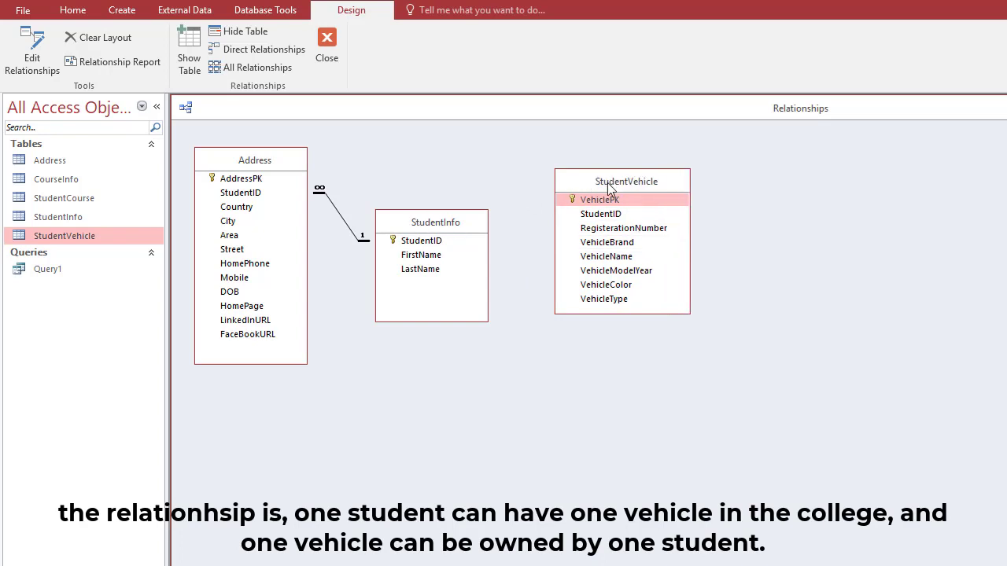
Move StudentVehicle slightly right and drag StudentInfo's StudentID onto StudentVehicle's StudentID
drag(608, 187, 636, 186)
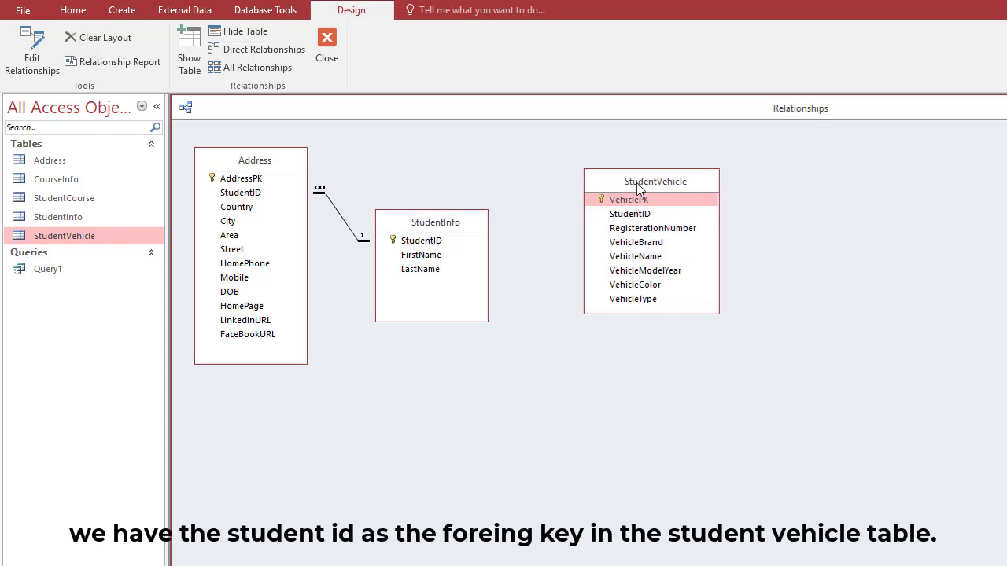
drag(629, 213, 481, 230)
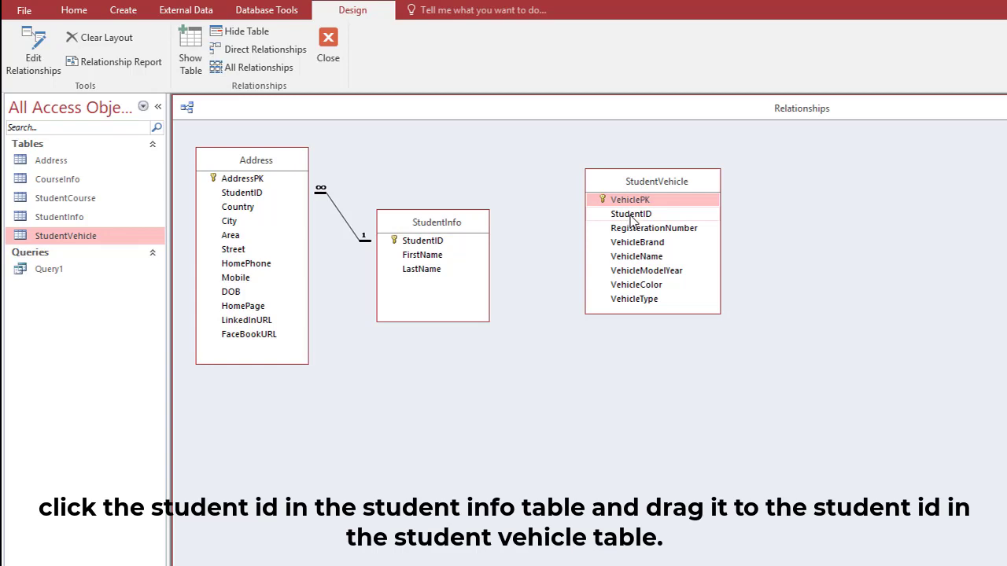
drag(429, 242, 638, 220)
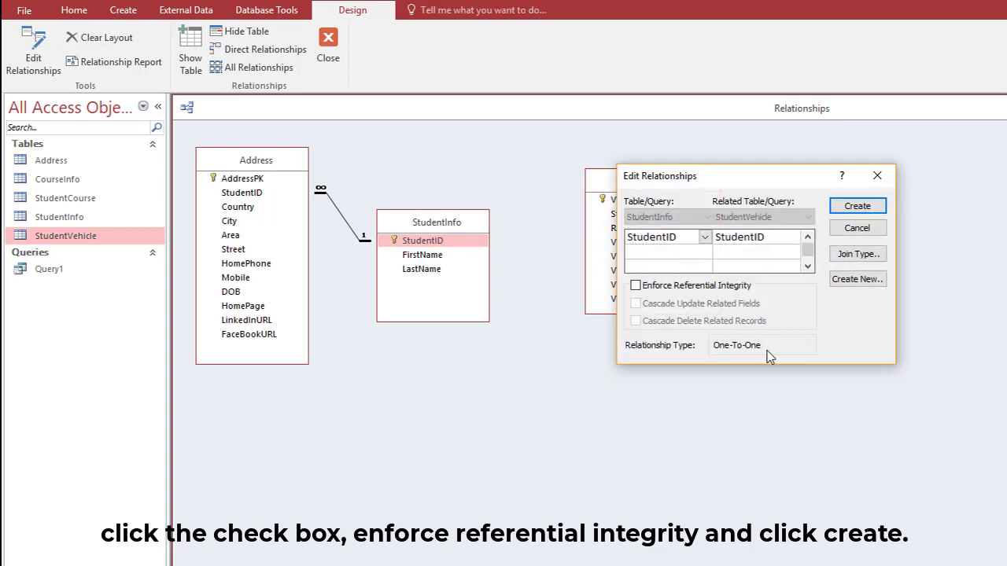
Create the one-to-one StudentInfo–StudentVehicle link with enforced integrity, then reposition StudentVehicle
click(647, 288)
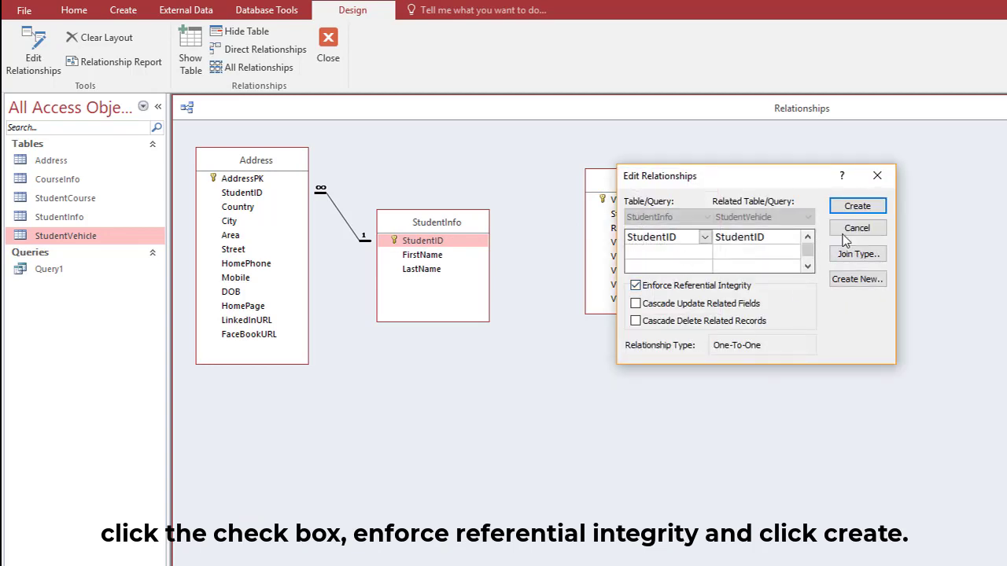
click(856, 207)
mouse_move(609, 182)
mouse_down()
mouse_move(632, 198)
mouse_move(616, 146)
mouse_up()
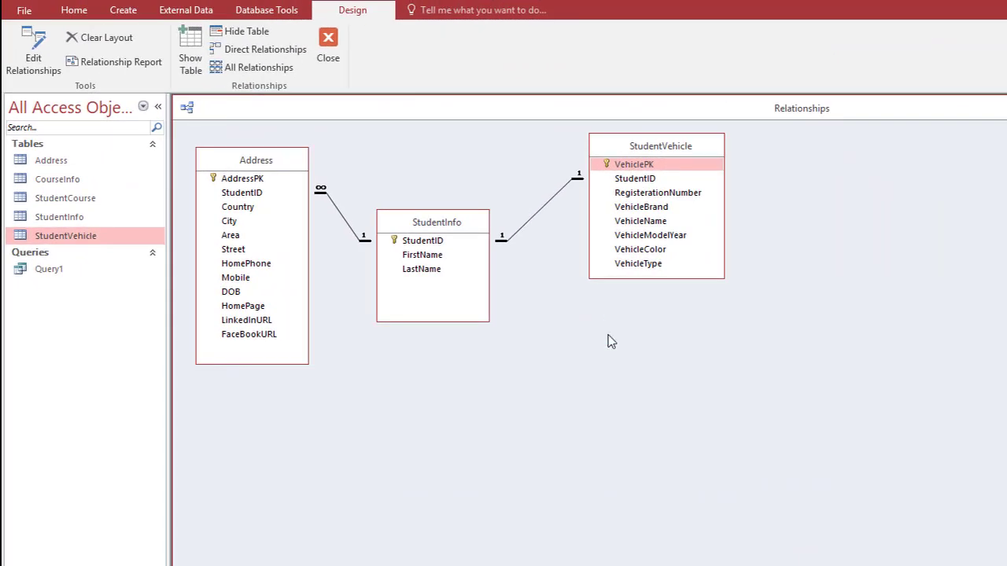
Add the CourseInfo table to the relationships diagram
click(191, 52)
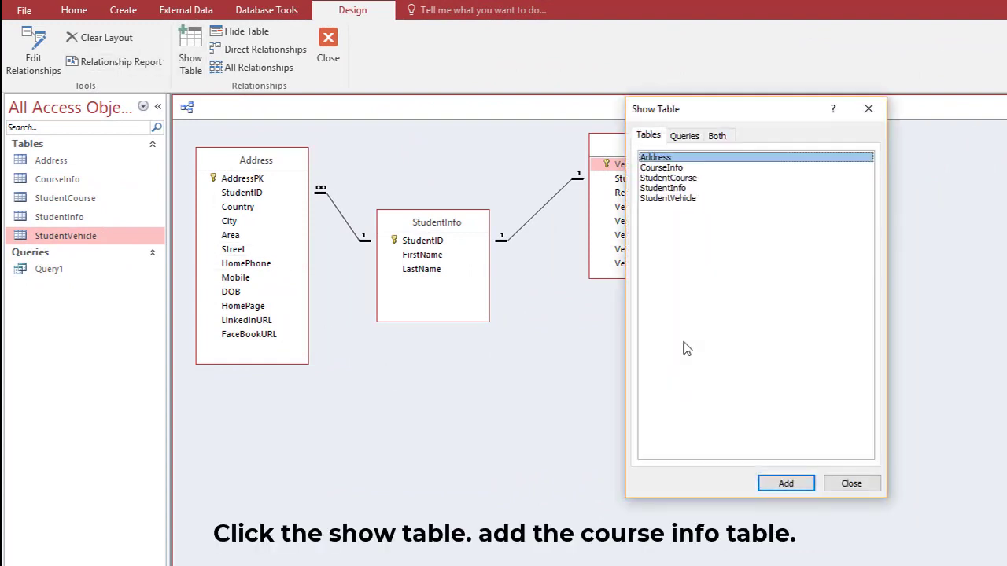
click(669, 169)
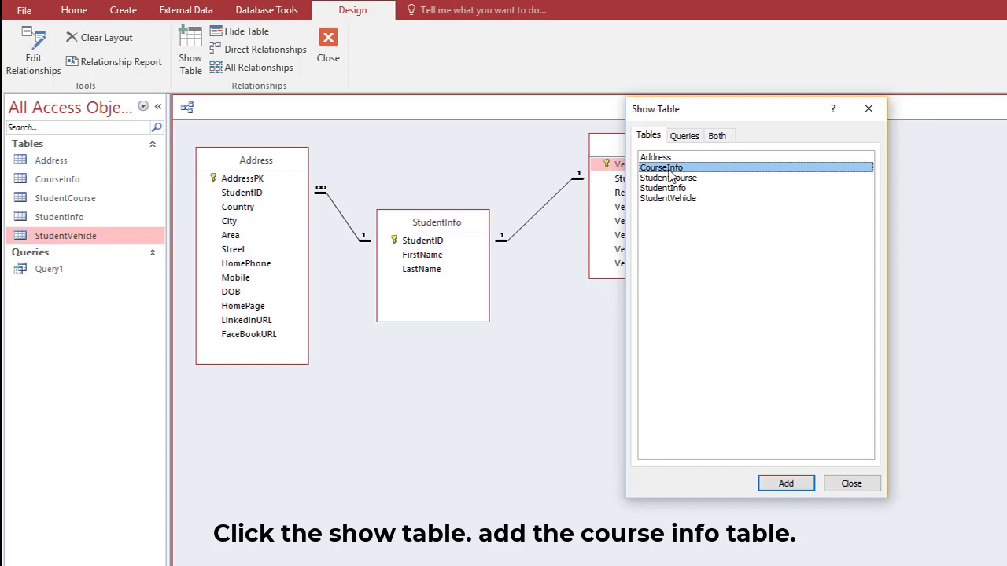
click(779, 488)
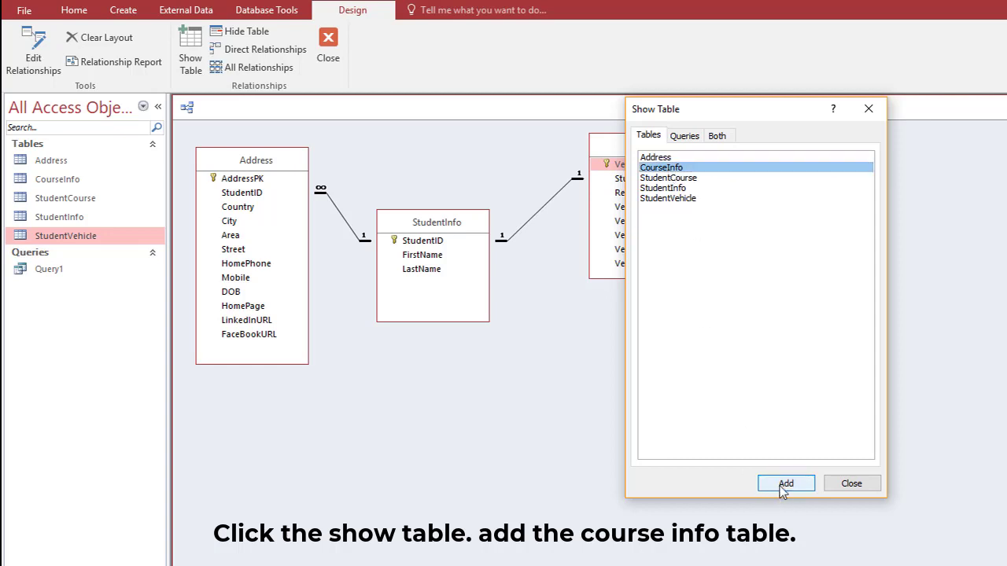
click(849, 484)
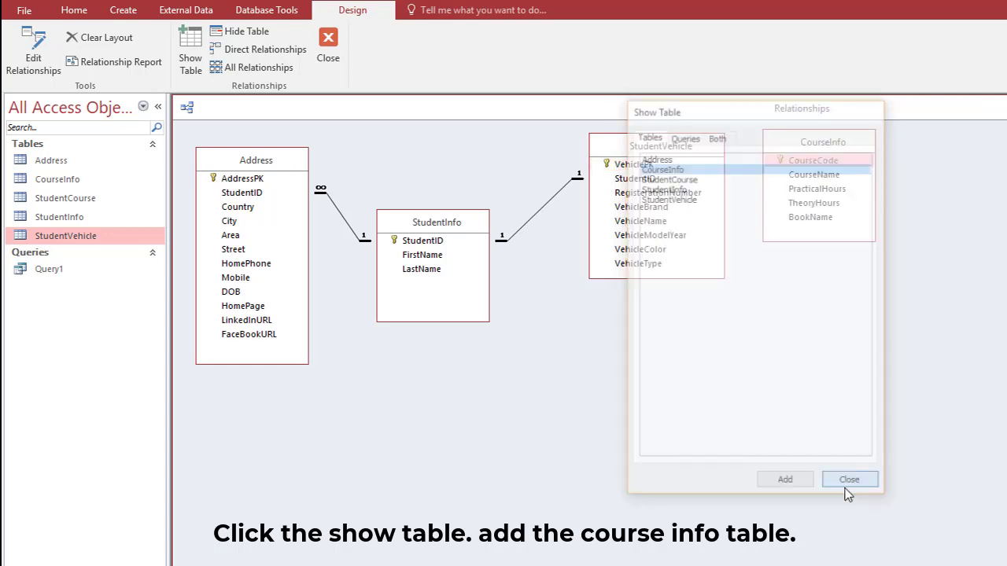
Position CourseInfo below StudentVehicle, nudging it into place further right
drag(826, 150, 645, 366)
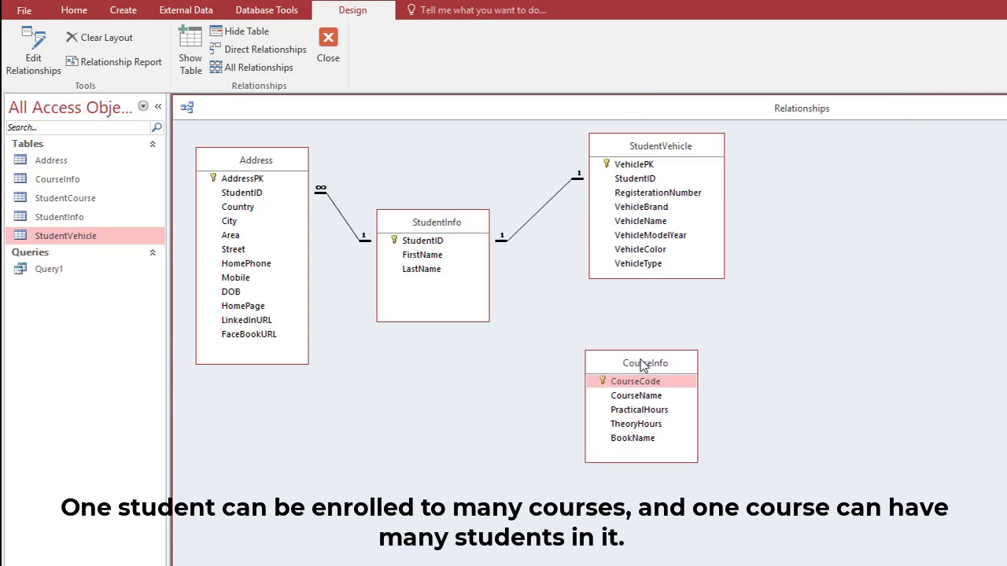
drag(642, 364, 666, 372)
drag(653, 376, 619, 364)
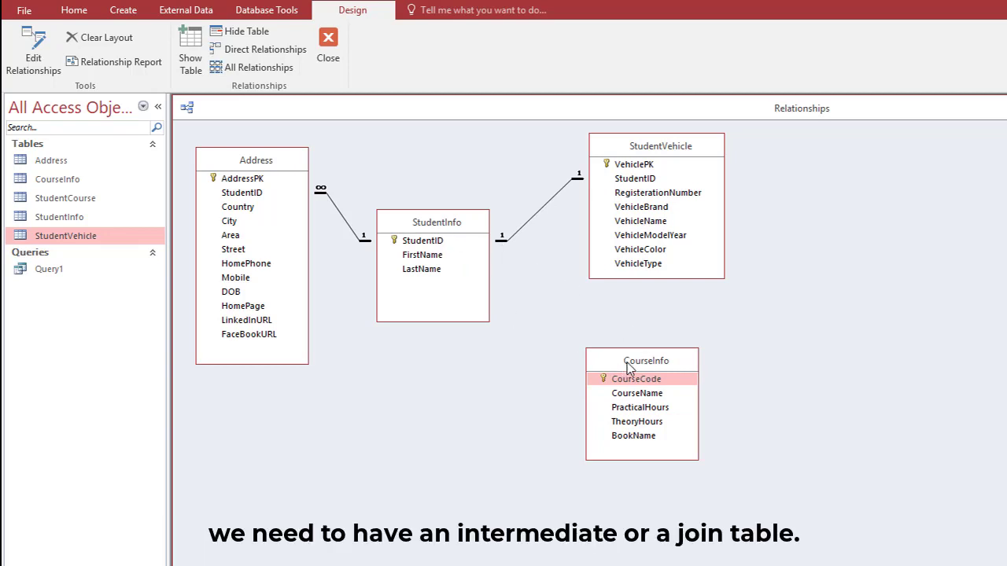
drag(629, 366, 650, 357)
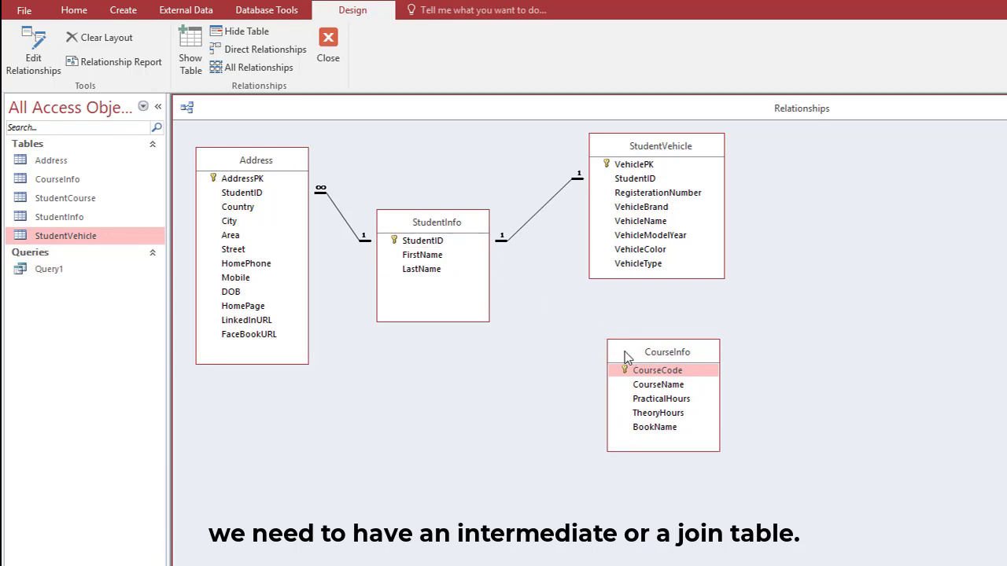
drag(643, 356, 754, 373)
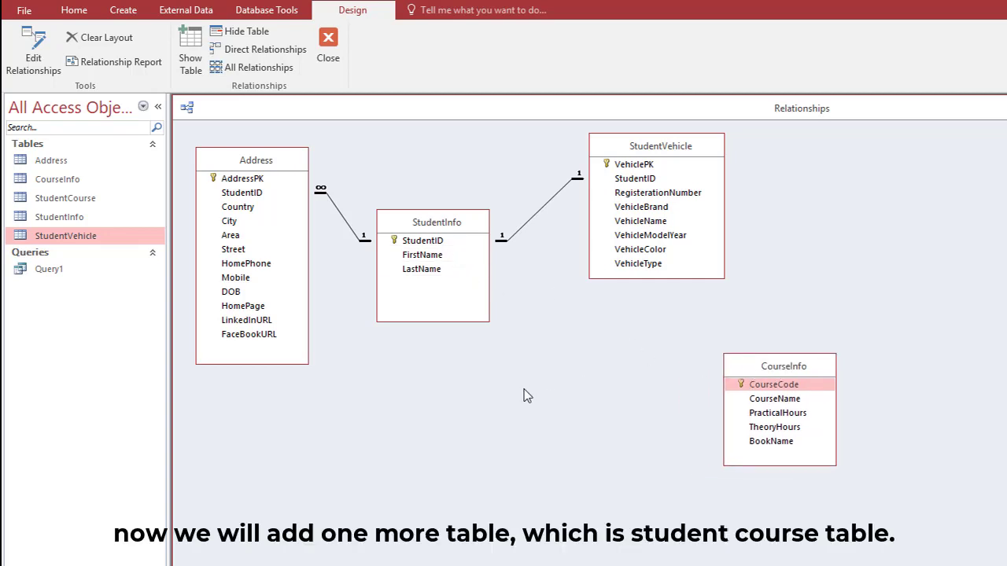
Add the StudentCourse table and place it below, left of CourseInfo
click(190, 51)
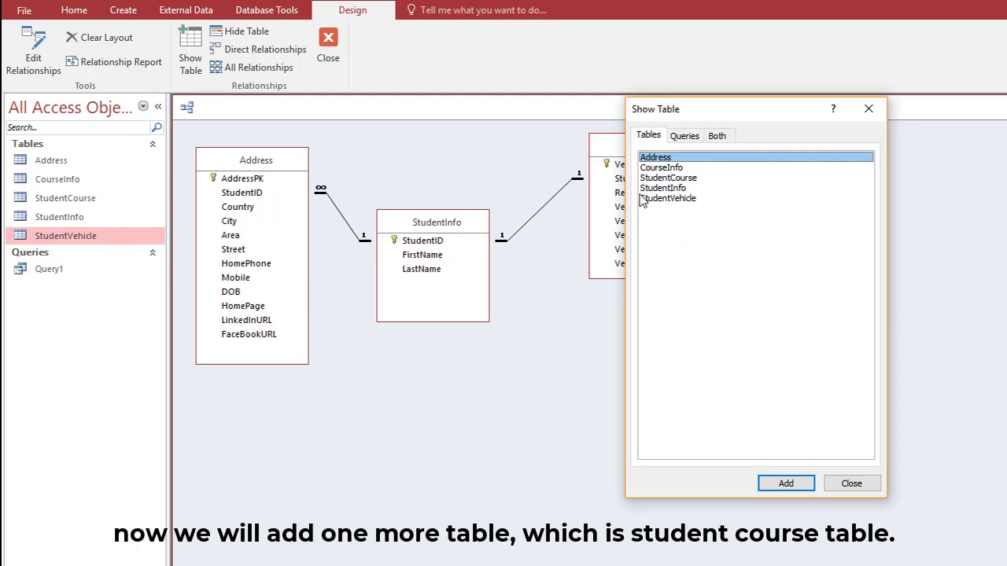
click(667, 179)
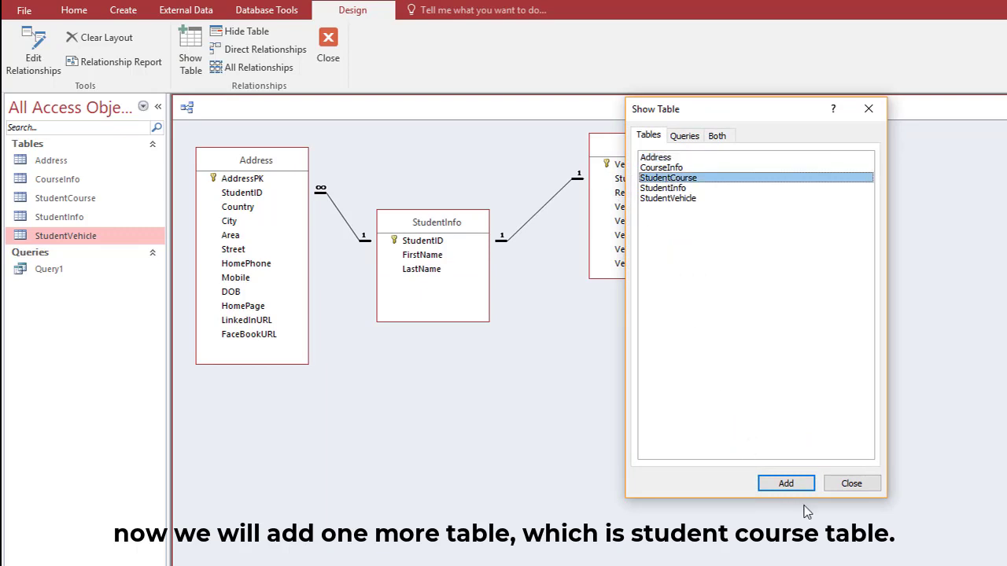
click(787, 484)
click(848, 486)
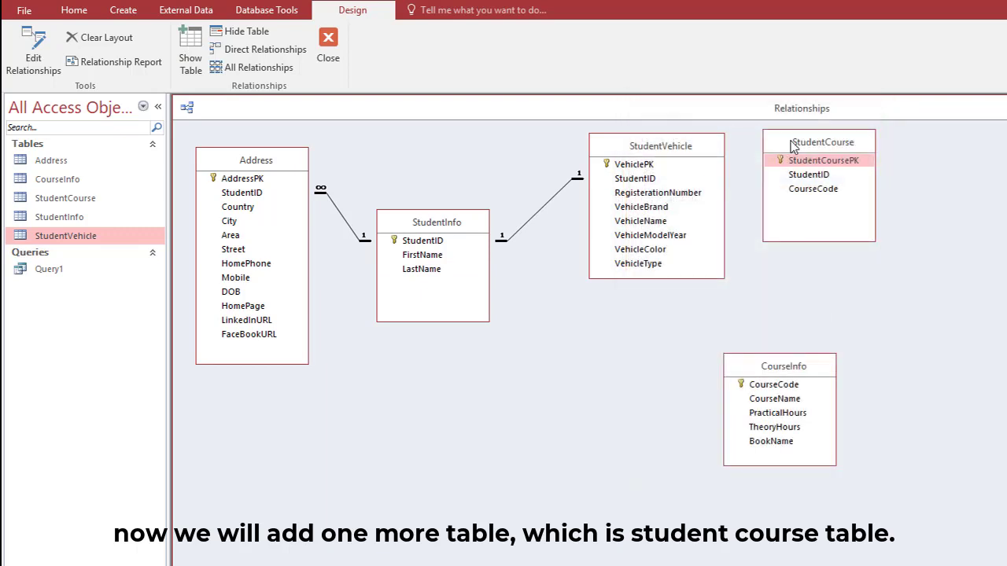
drag(792, 148, 527, 395)
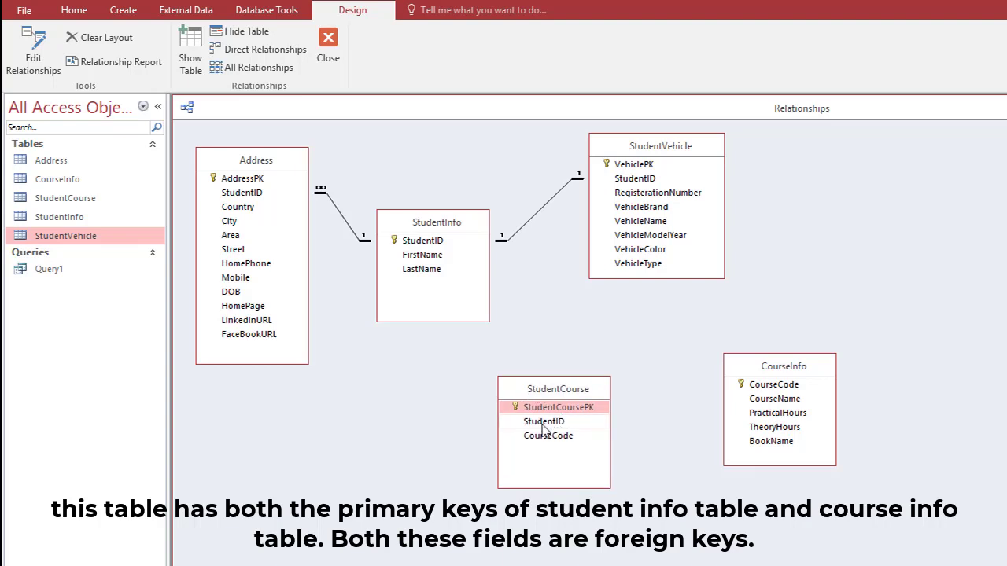
Select the StudentID and CourseCode fields and rearrange StudentCourse and CourseInfo side by side
click(542, 423)
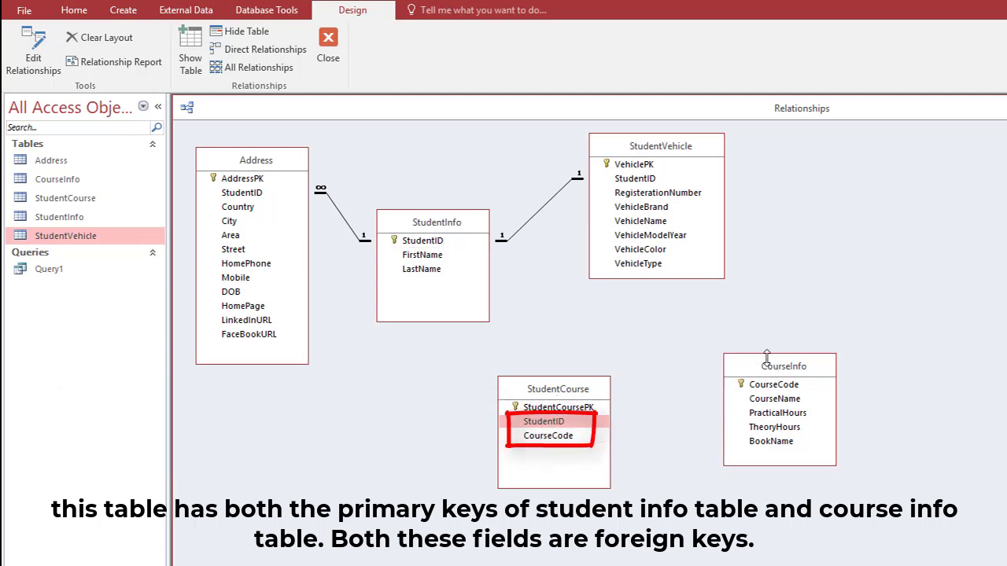
click(425, 244)
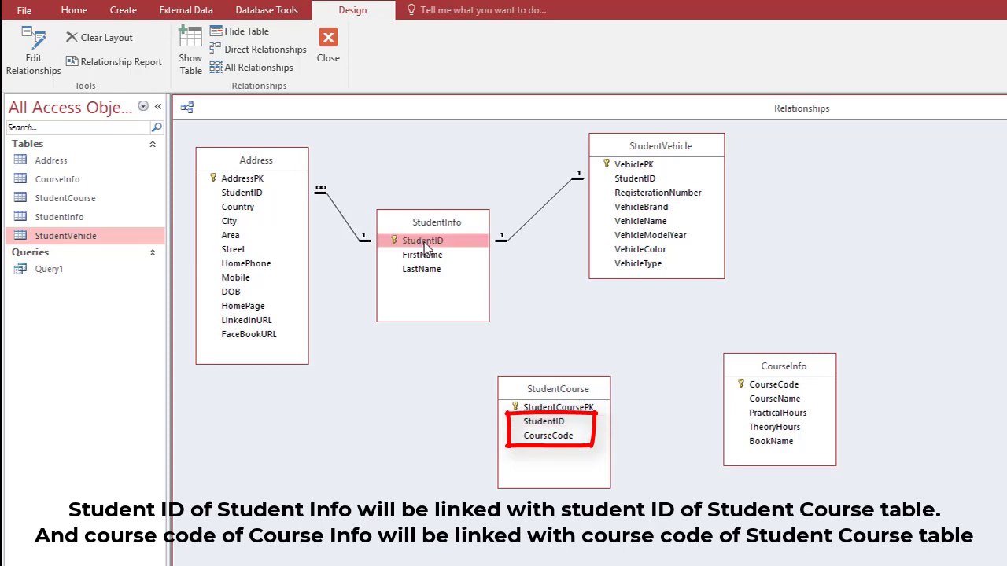
click(549, 425)
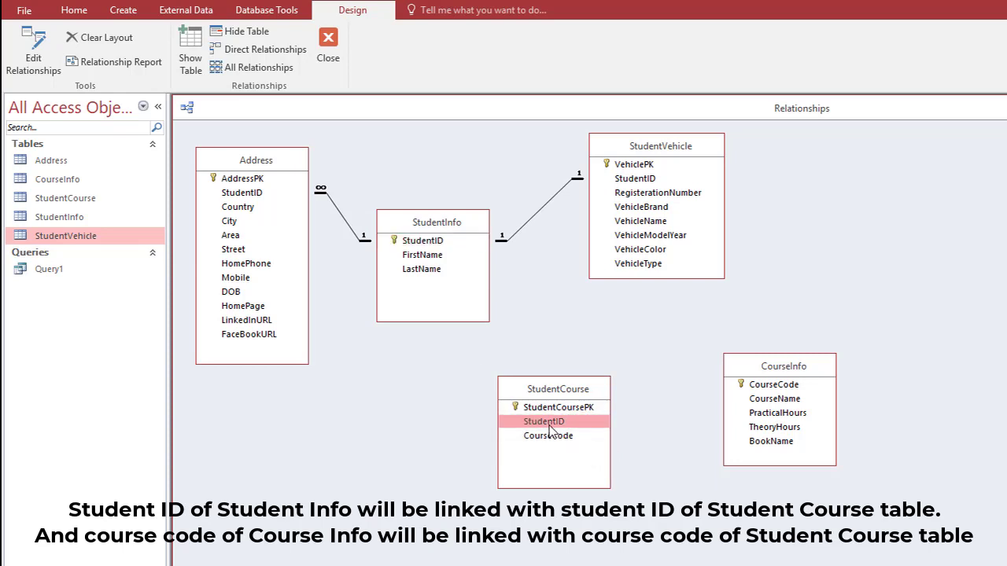
click(757, 389)
drag(755, 391, 575, 445)
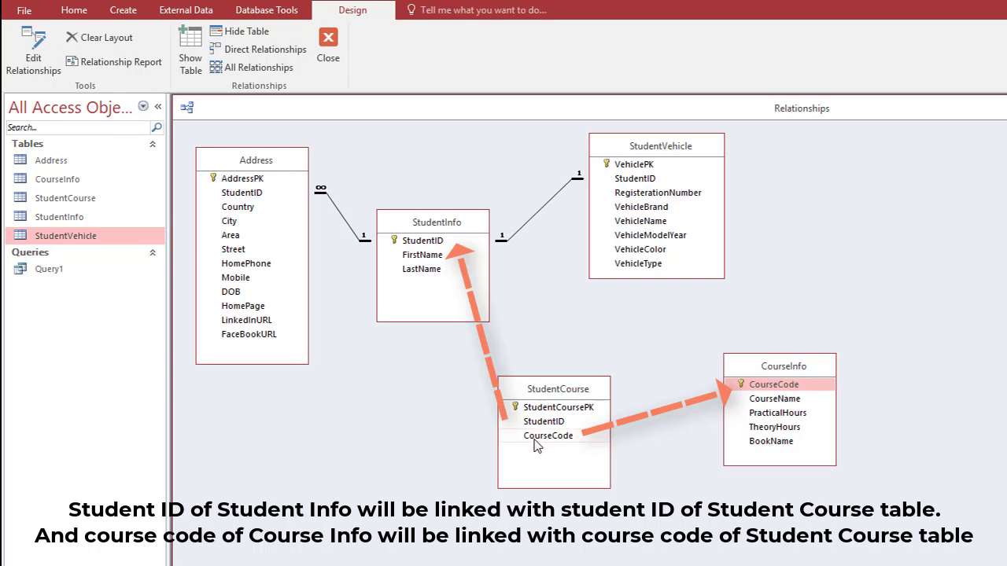
click(537, 446)
mouse_move(552, 393)
mouse_down()
mouse_move(578, 409)
mouse_move(581, 398)
mouse_up()
drag(739, 369, 768, 354)
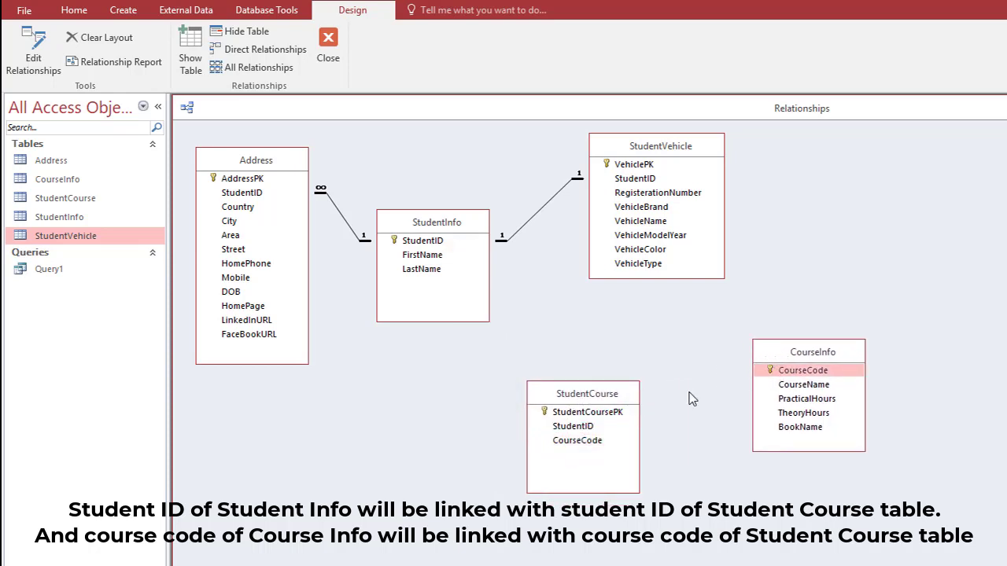
click(795, 373)
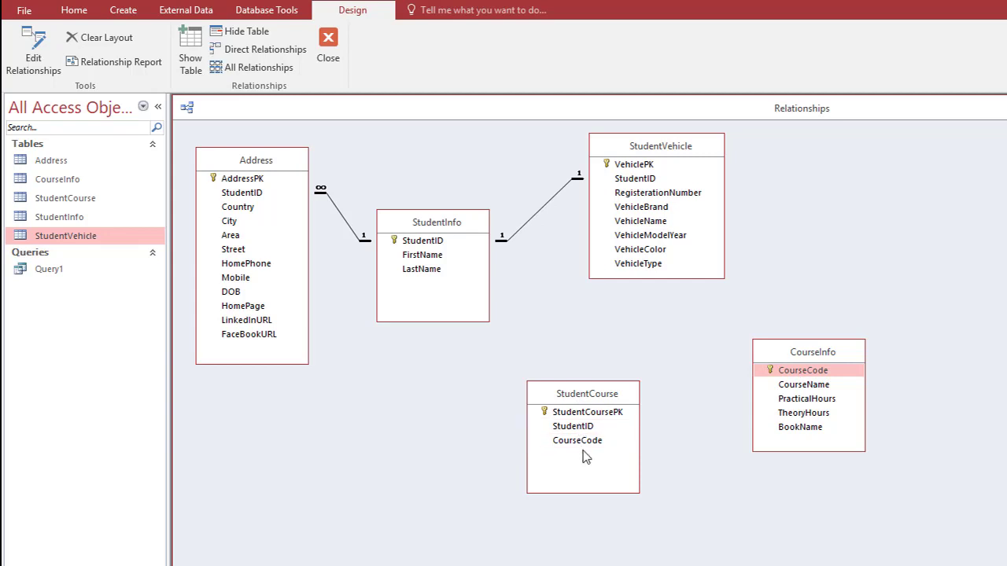
drag(572, 401, 579, 386)
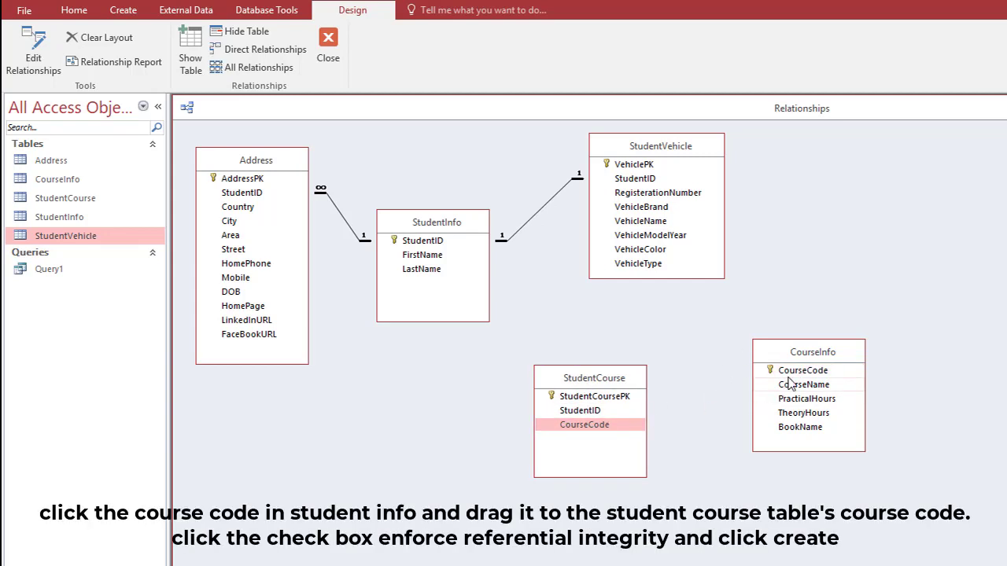
Create the enforced CourseCode link from CourseInfo to StudentCourse, then drag StudentInfo's StudentID onto StudentCourse
drag(792, 374, 602, 432)
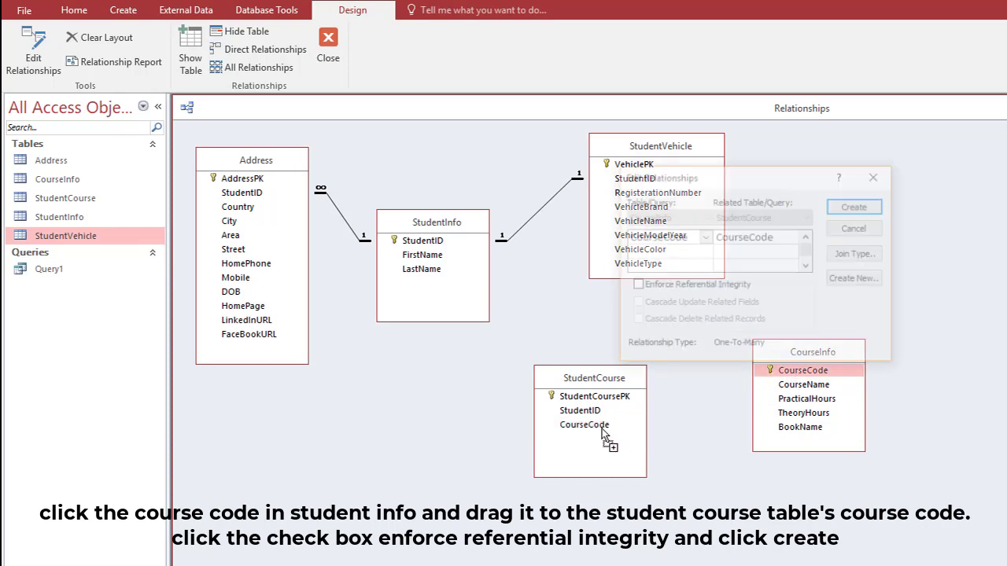
click(654, 286)
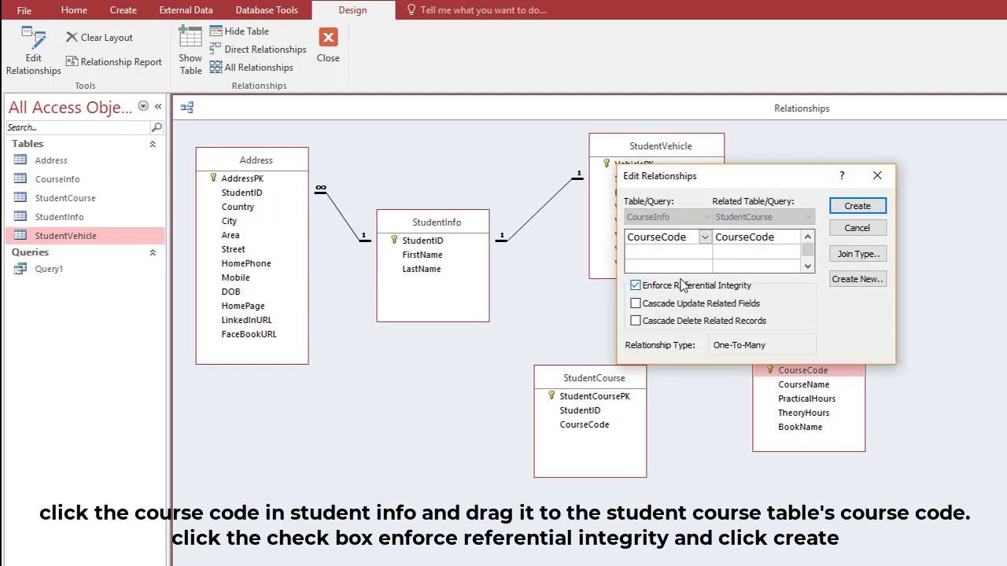
click(857, 212)
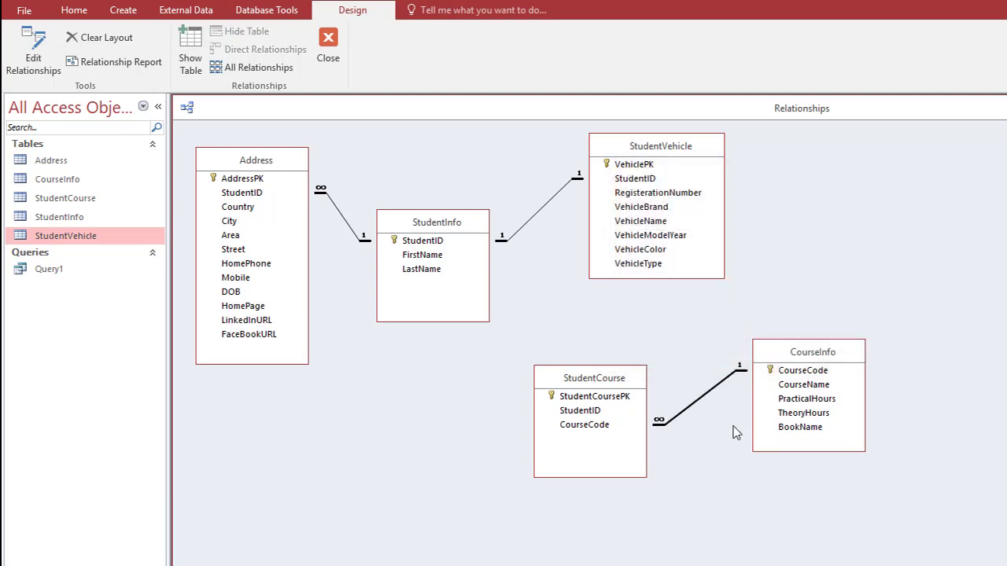
drag(789, 358, 790, 331)
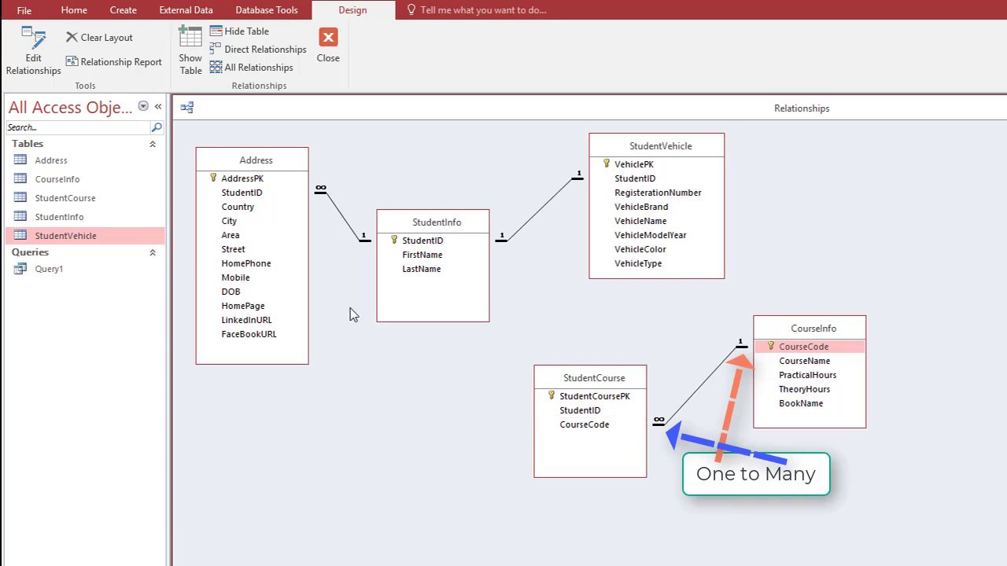
drag(416, 244, 580, 419)
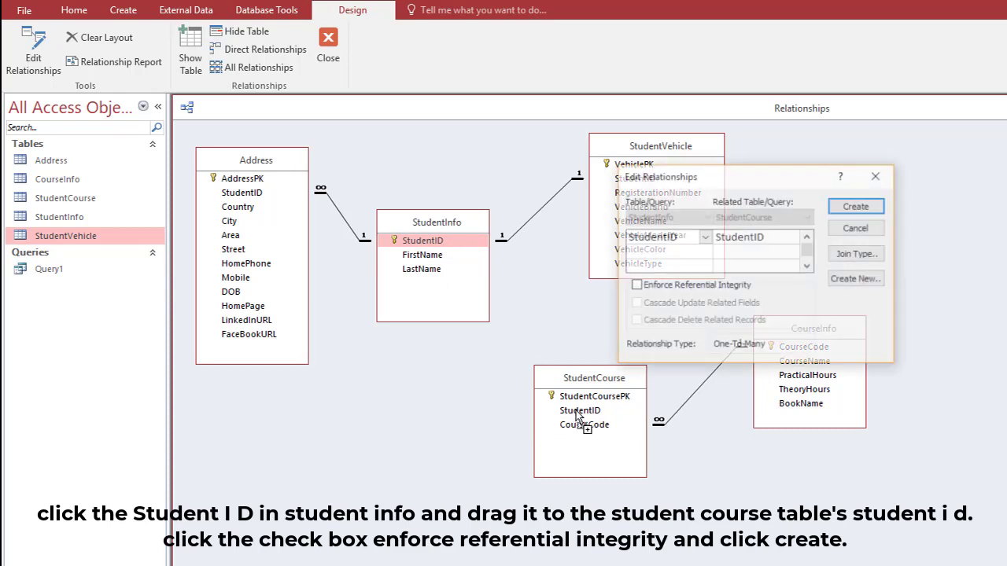
Create the enforced StudentInfo–StudentCourse StudentID link, then shift StudentCourse and CourseInfo rightward
click(679, 291)
click(857, 206)
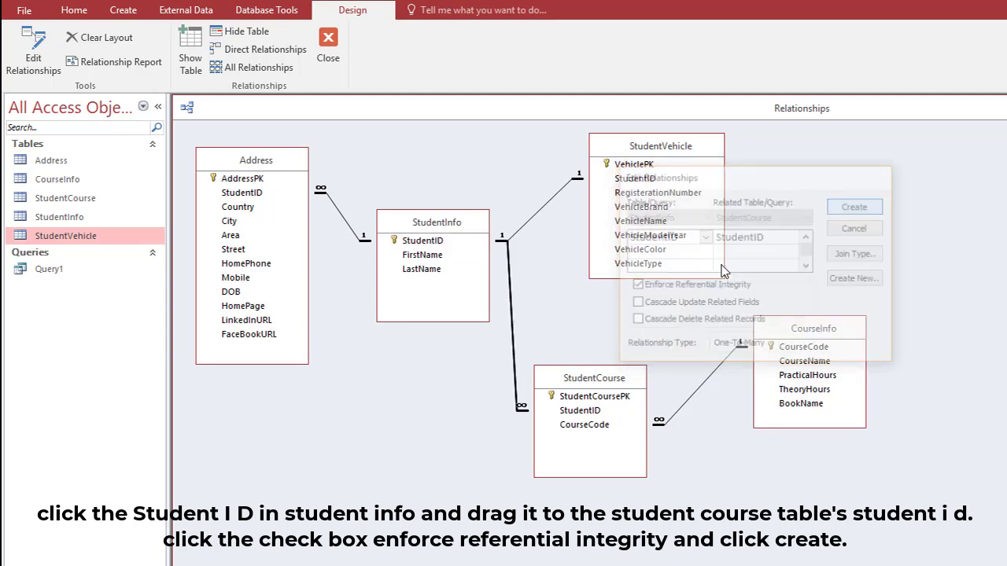
click(612, 382)
drag(612, 381, 672, 375)
drag(772, 326, 832, 313)
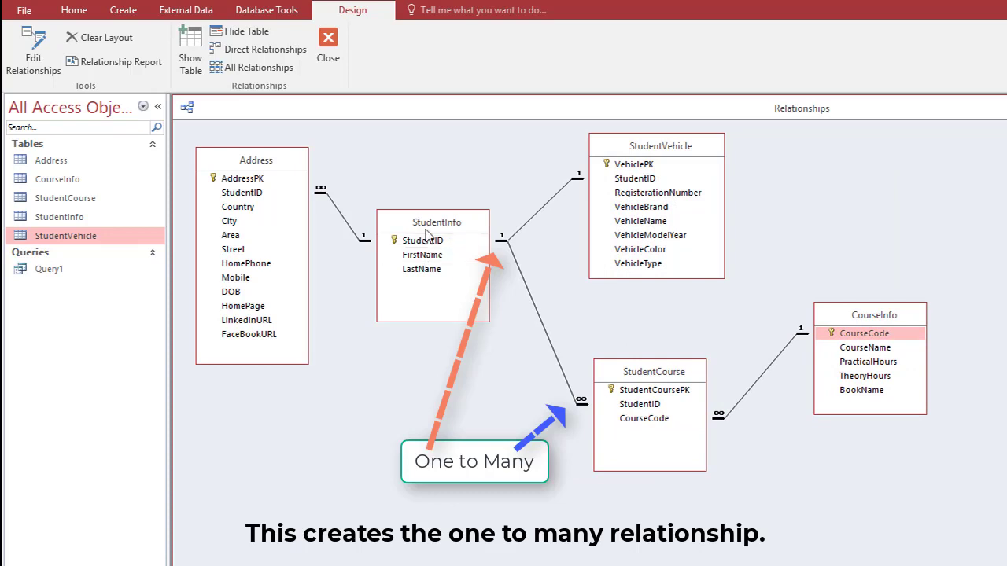